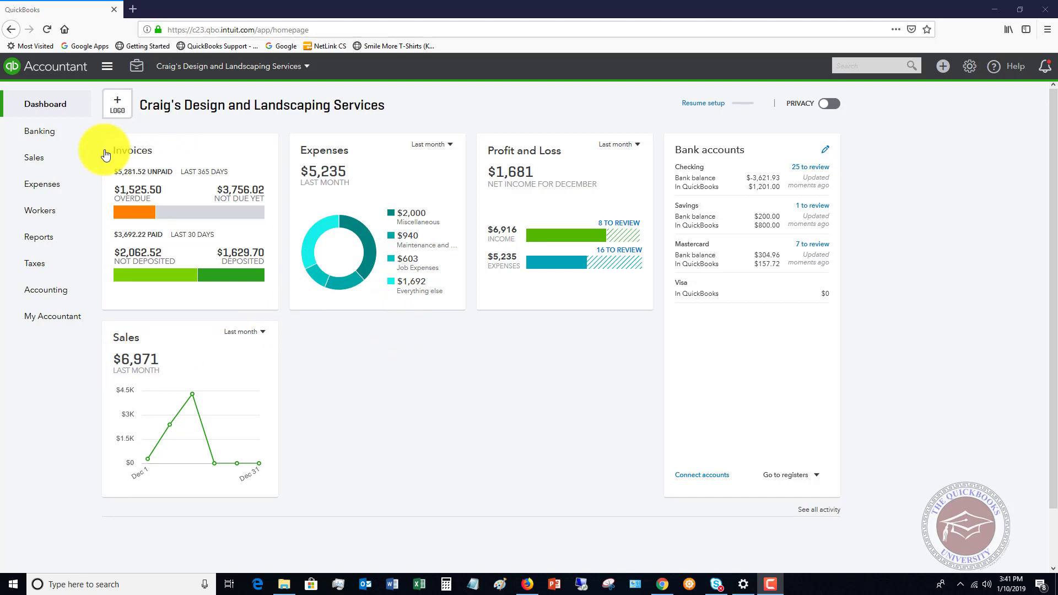
- Dismiss the overdue invoices popup and start a new blank invoice
{"action": "mouse_move", "coordinate": [39, 159]}
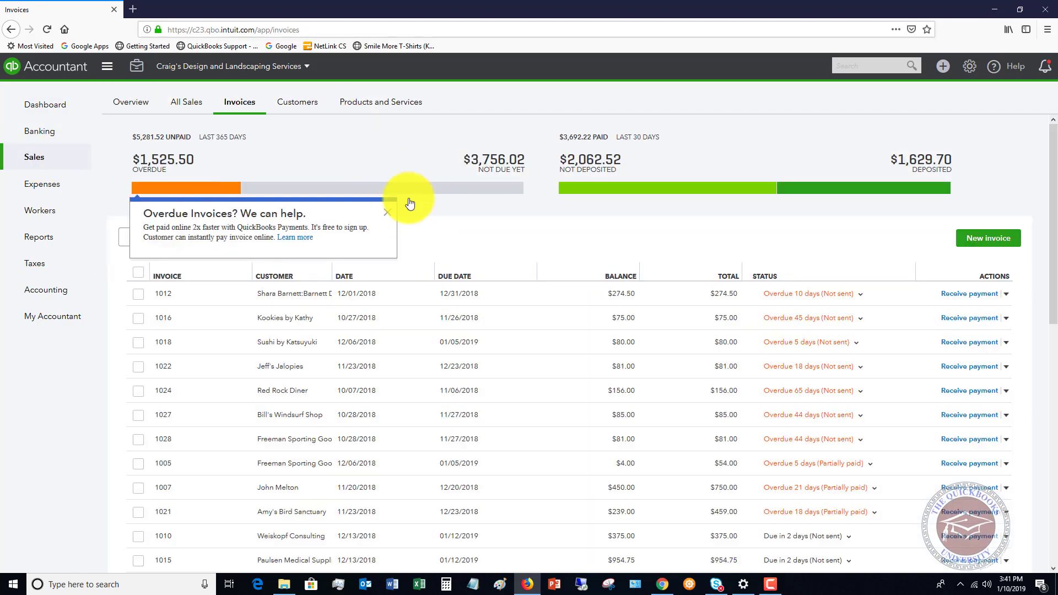
{"action": "left_click", "coordinate": [388, 216]}
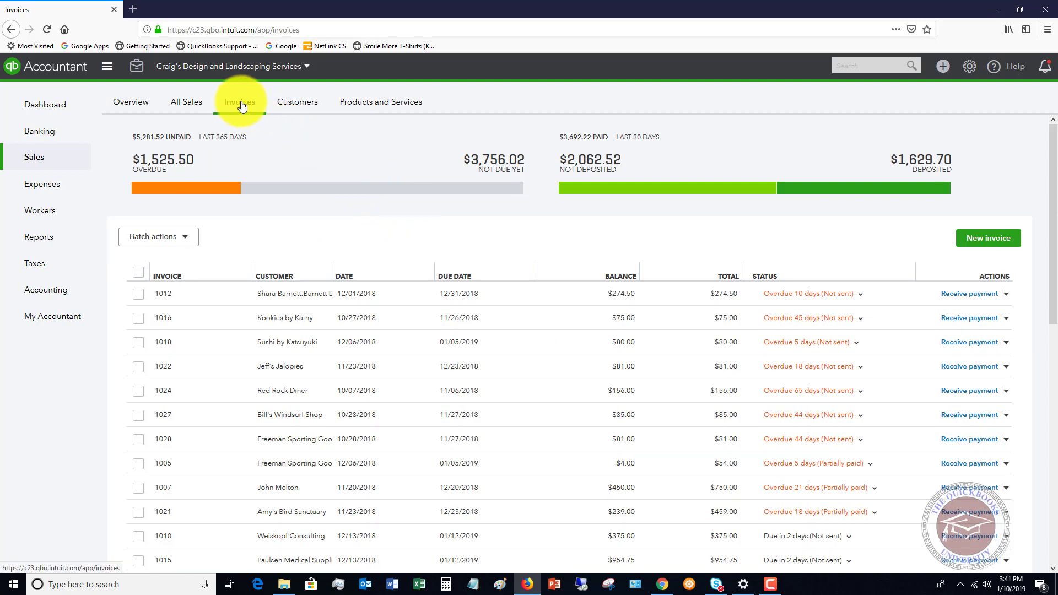
{"action": "left_click", "coordinate": [987, 237]}
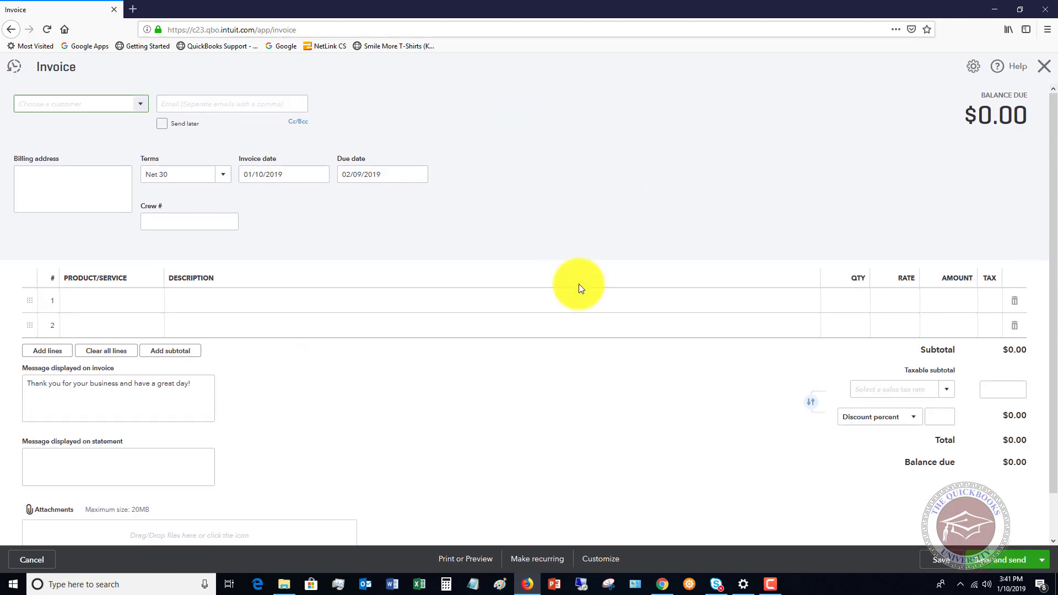
- Make the invoice recurring and name the template 'Amy's Bird Sanctuary'
{"action": "left_click", "coordinate": [536, 563]}
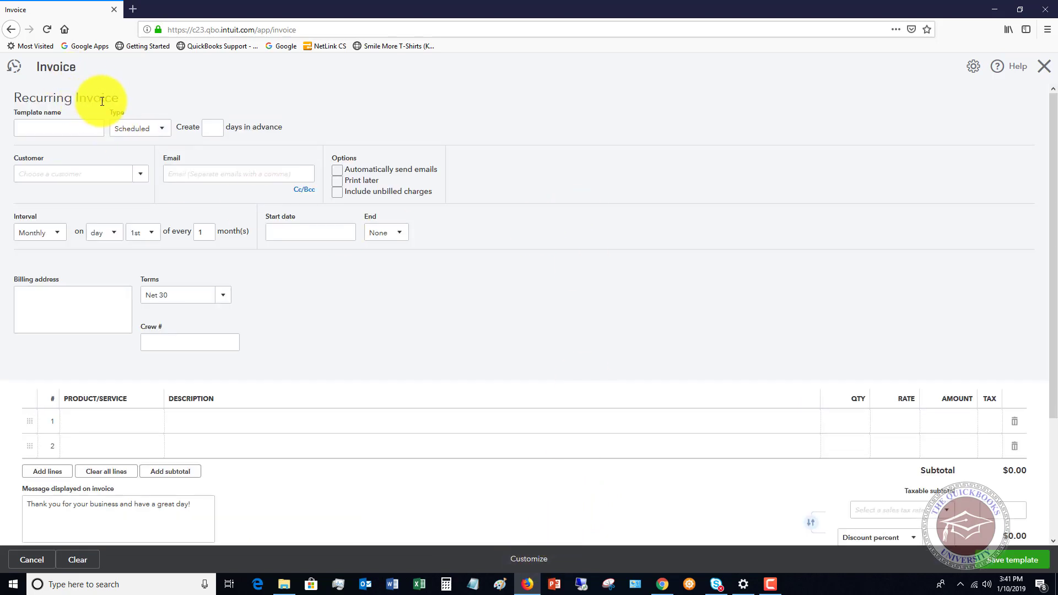
{"action": "left_click", "coordinate": [47, 125]}
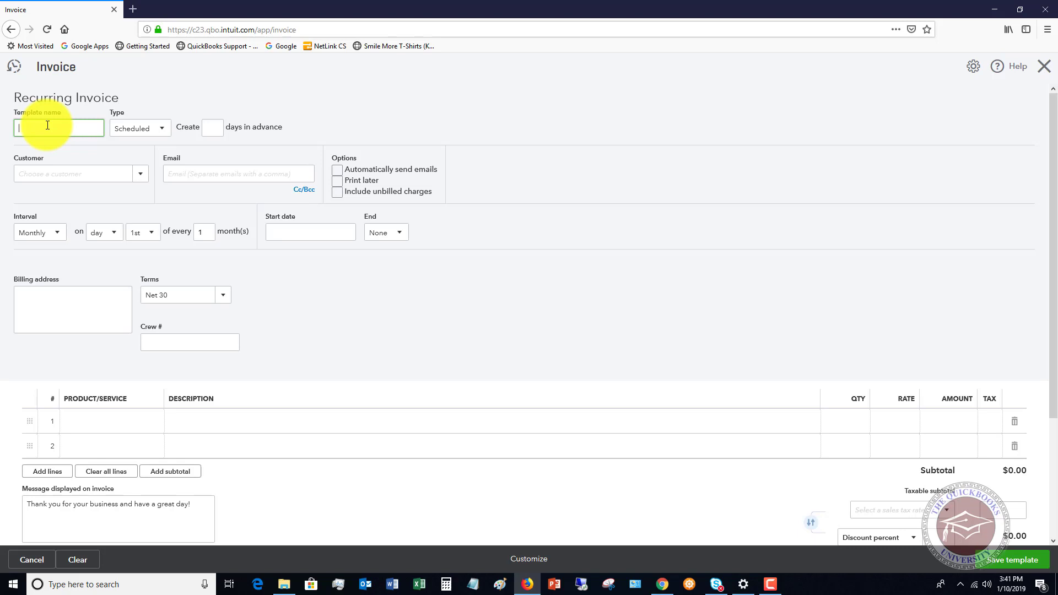
{"action": "type", "text": "Amy's Bird Sanctuary"}
{"action": "key", "text": "Tab"}
- Try the Unscheduled template type, then reopen the type list to change it back
{"action": "left_click", "coordinate": [163, 129]}
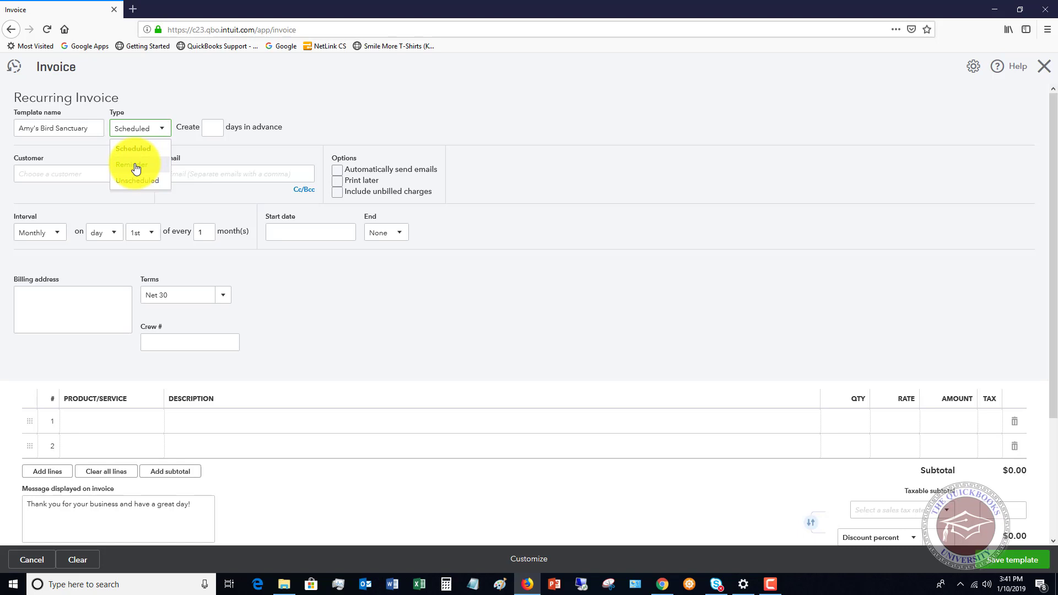
{"action": "left_click", "coordinate": [141, 182]}
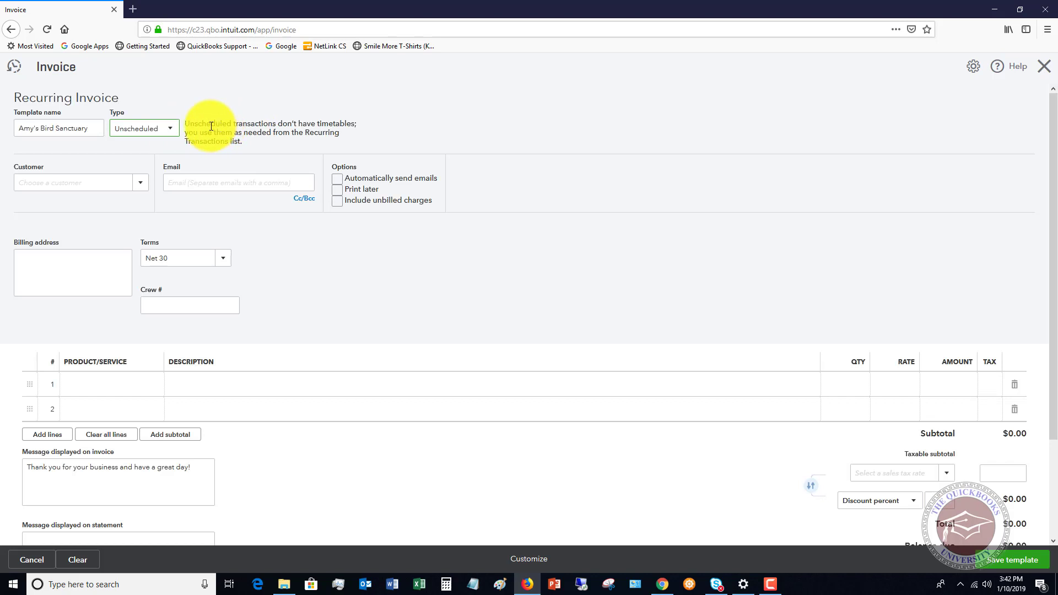
{"action": "left_click", "coordinate": [174, 131]}
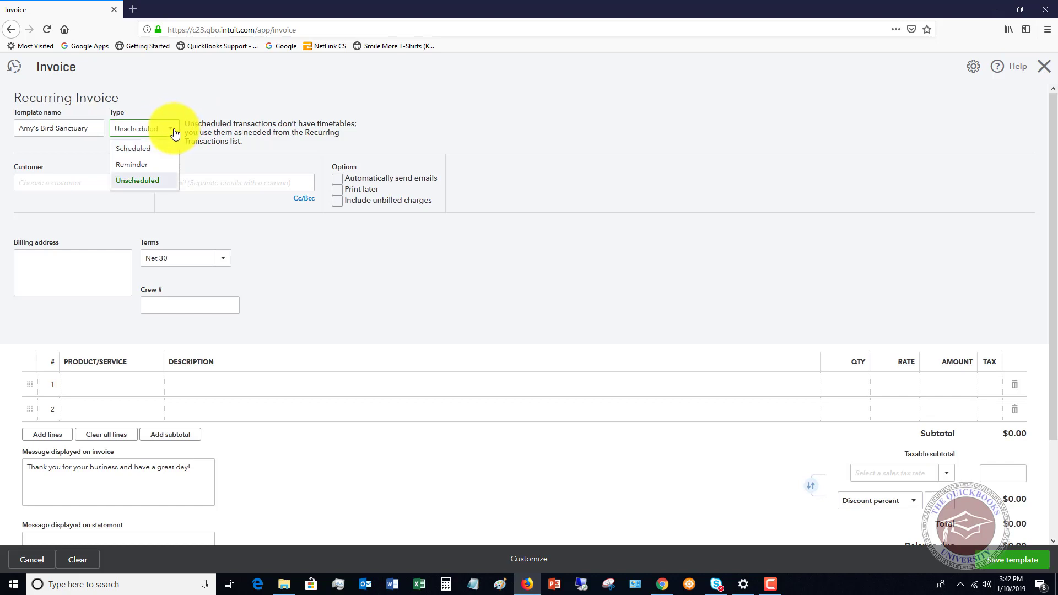
- Restore the Scheduled type, pick Amy's Bird Sanctuary as customer, and keep the Monthly interval
{"action": "left_click", "coordinate": [137, 150]}
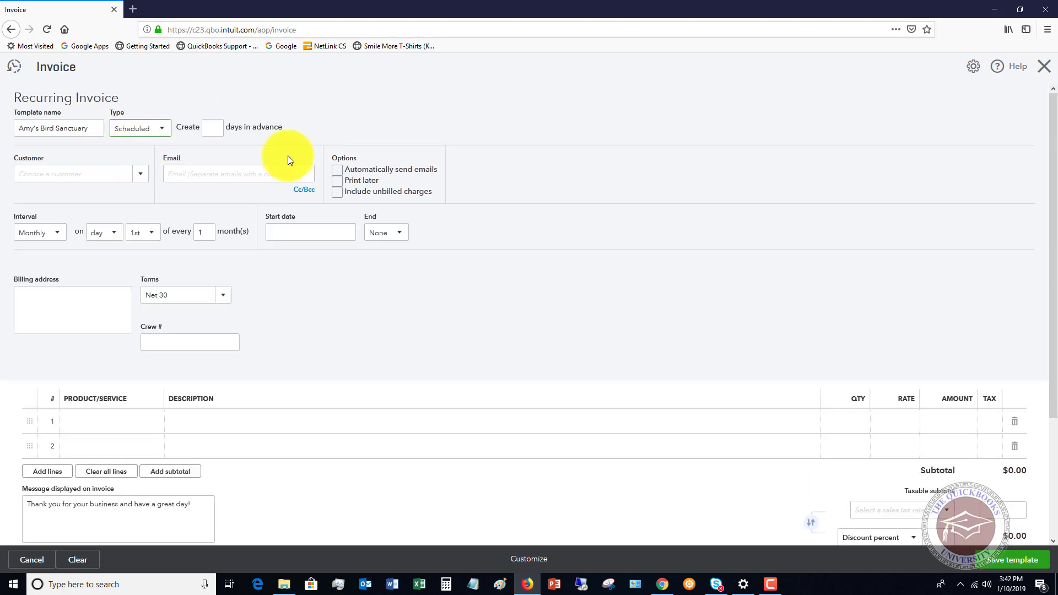
{"action": "left_click", "coordinate": [89, 170]}
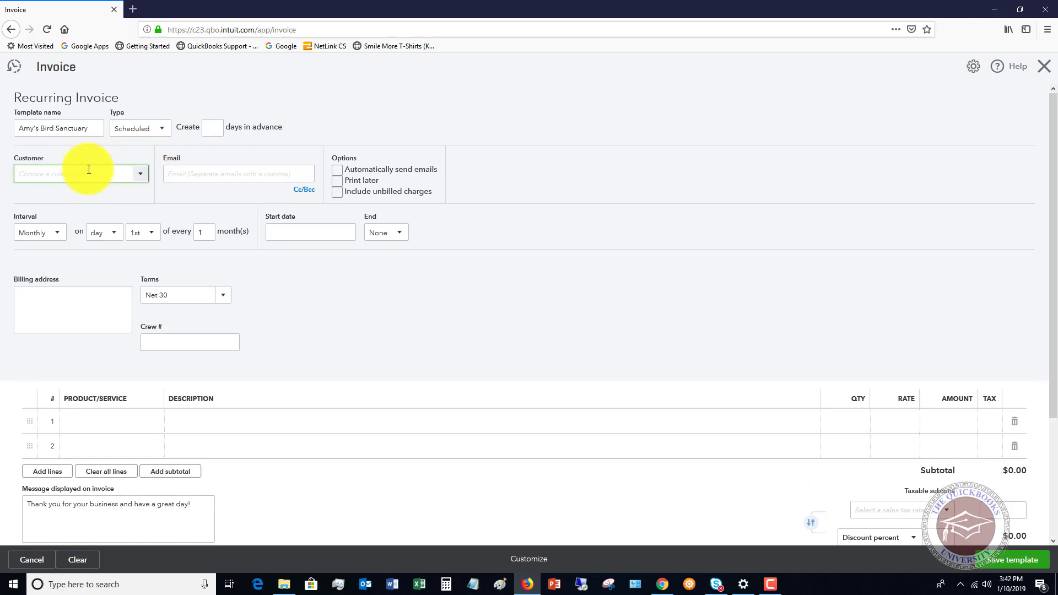
{"action": "type", "text": "am"}
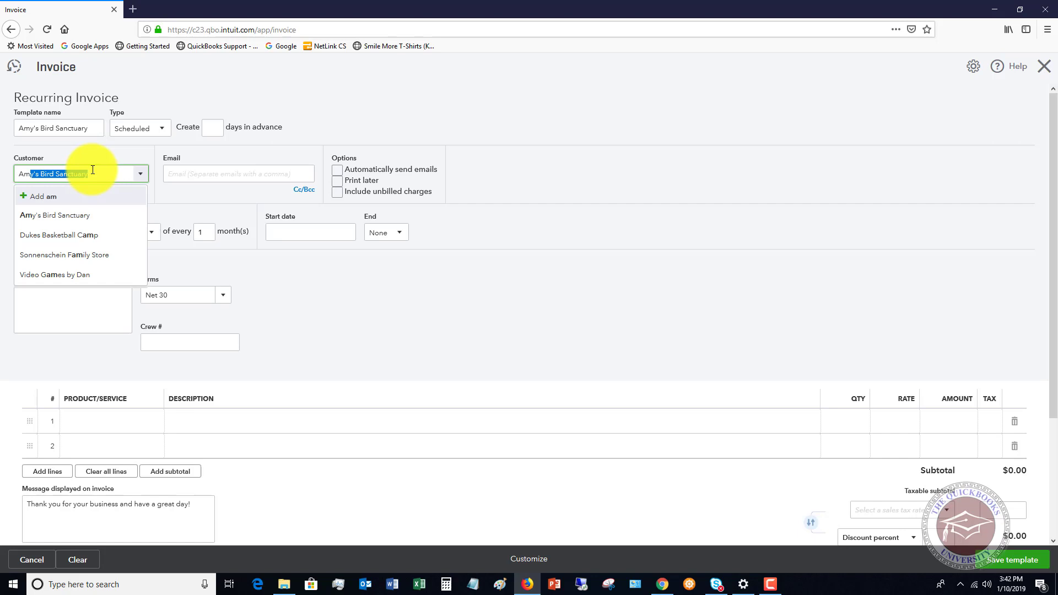
{"action": "key", "text": "Tab"}
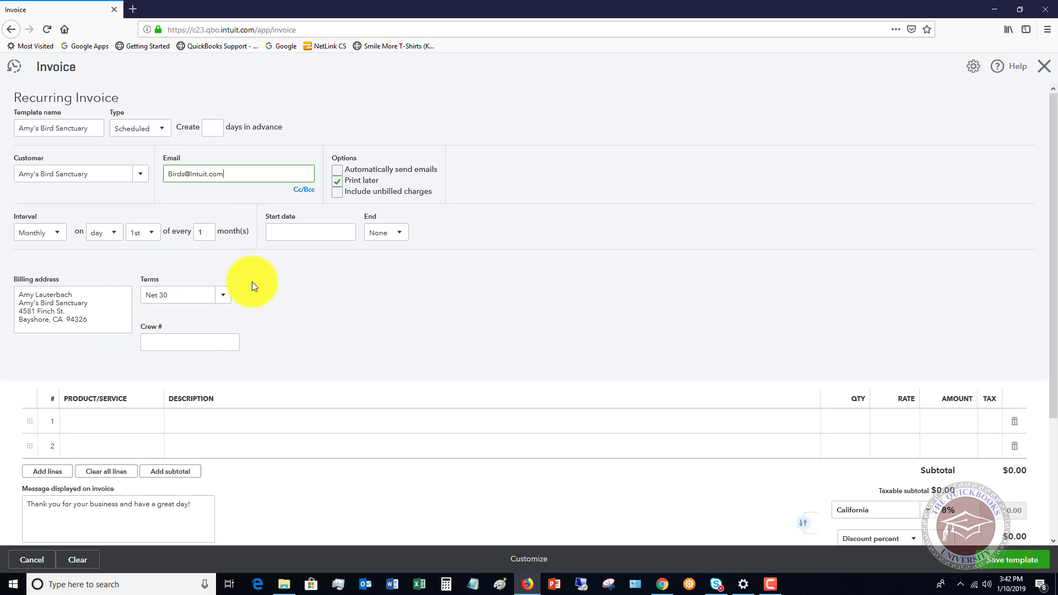
{"action": "left_click", "coordinate": [60, 233]}
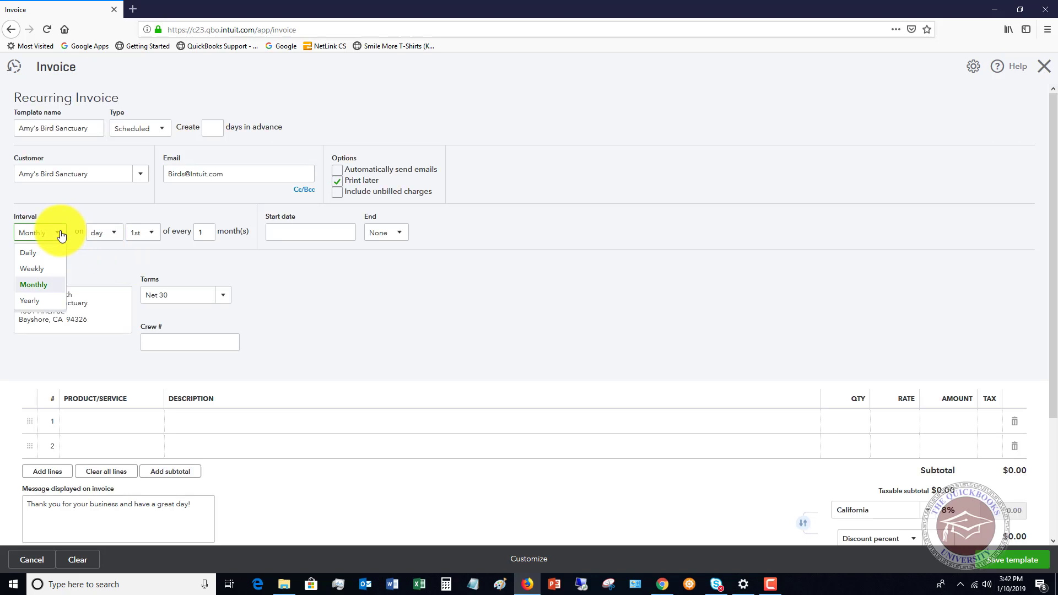
{"action": "left_click", "coordinate": [35, 284]}
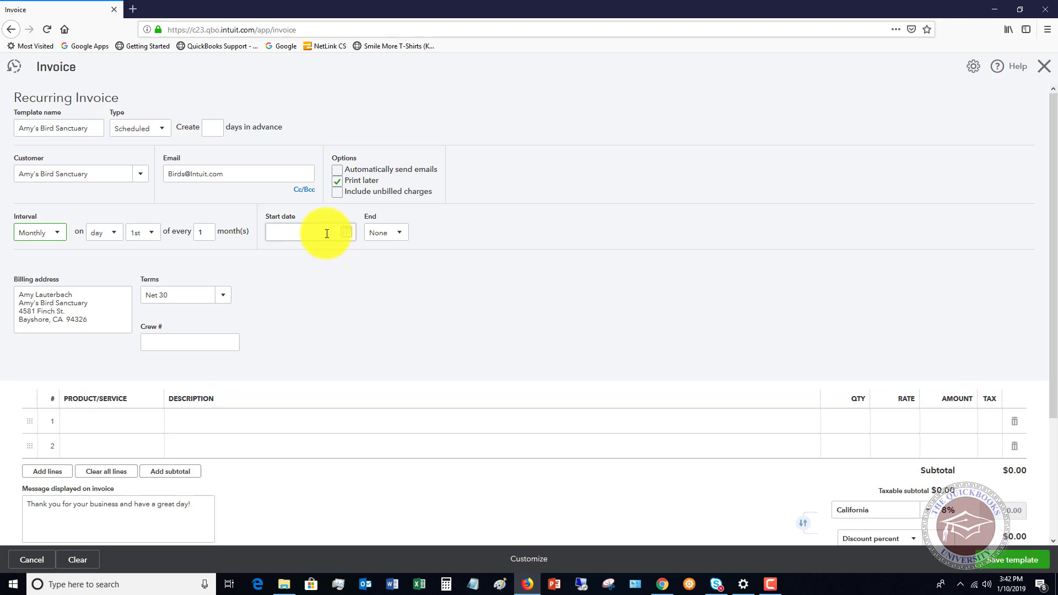
- Set the start date to 02/01/2019 and make the schedule end by a date
{"action": "left_click", "coordinate": [346, 232]}
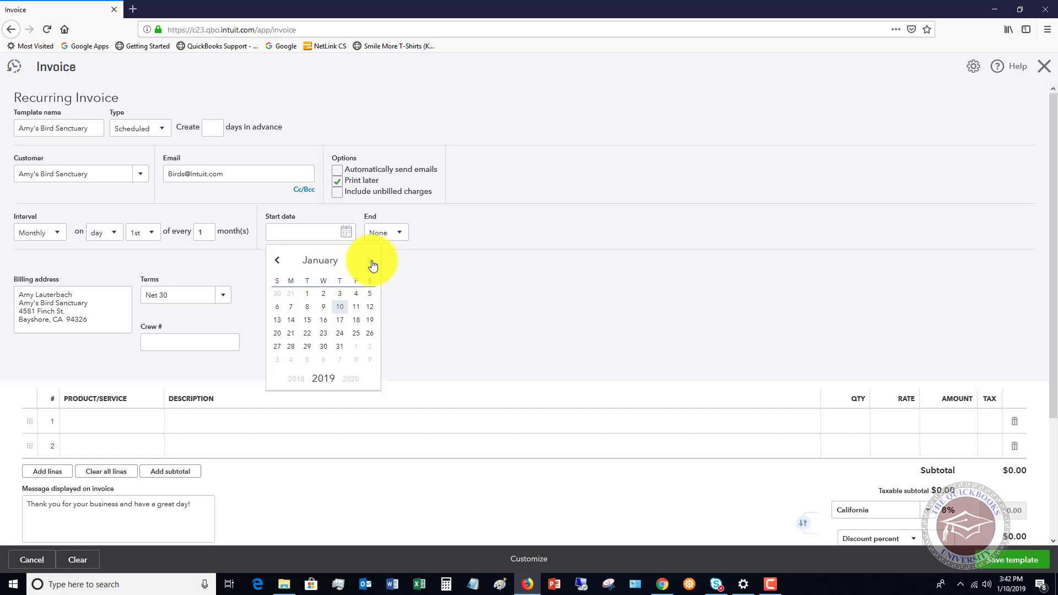
{"action": "left_click", "coordinate": [355, 347]}
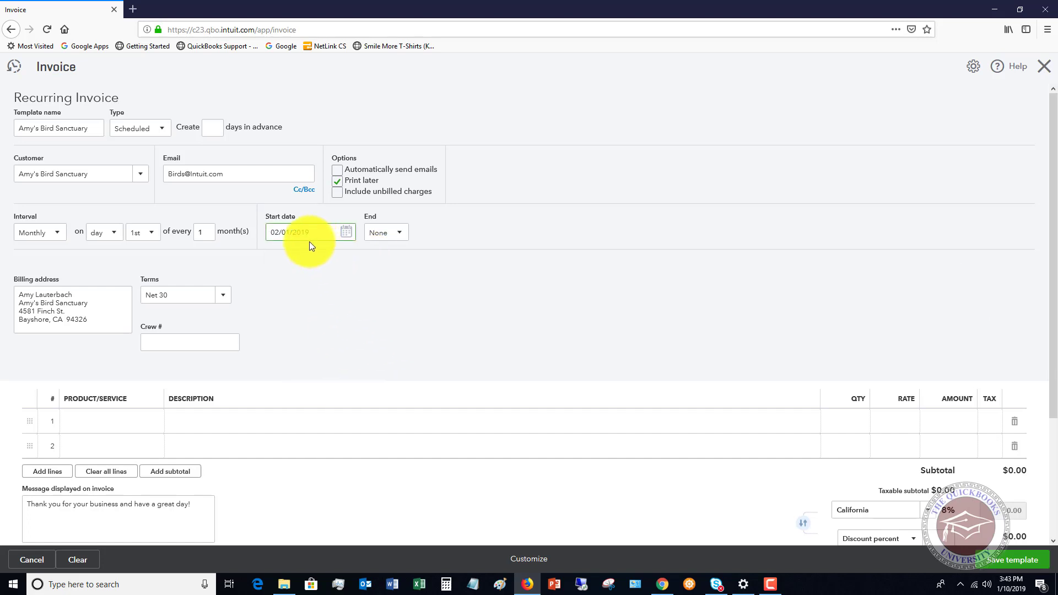
{"action": "left_click", "coordinate": [403, 233]}
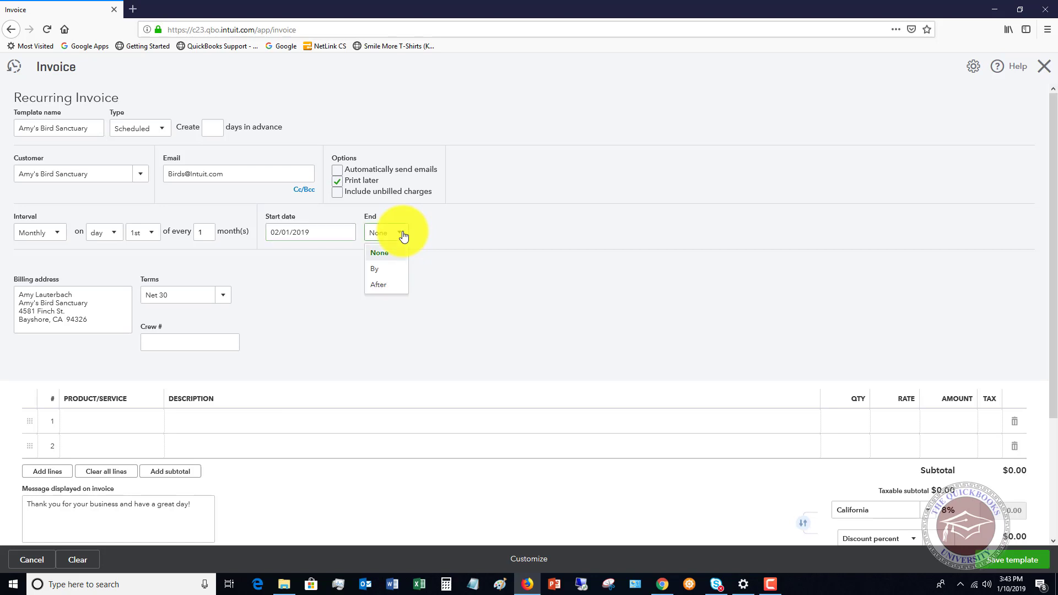
{"action": "left_click", "coordinate": [377, 269]}
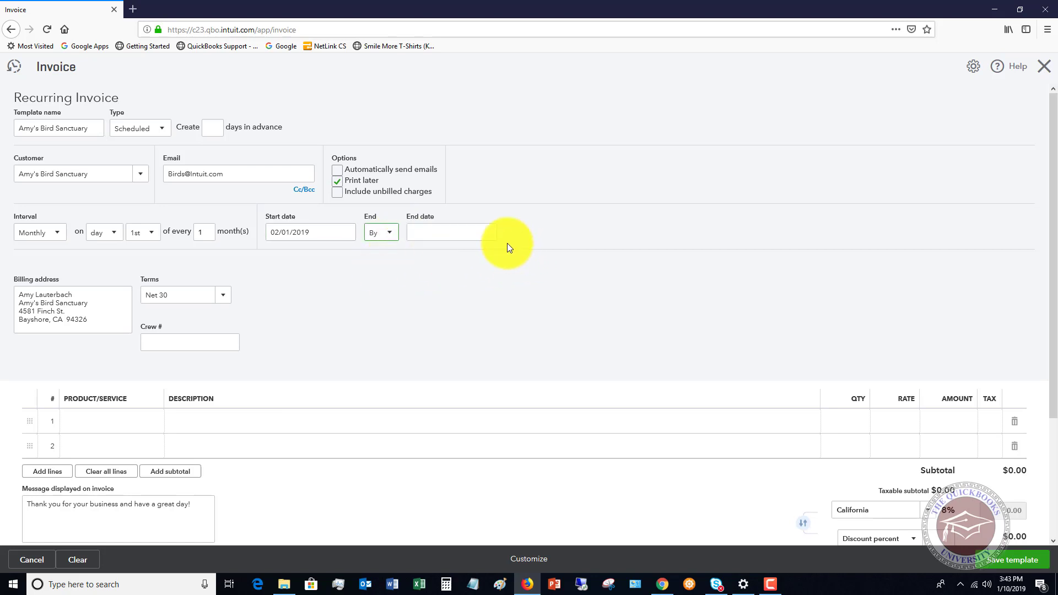
- Set the schedule's end date to 12/31/2019
{"action": "left_click", "coordinate": [487, 231]}
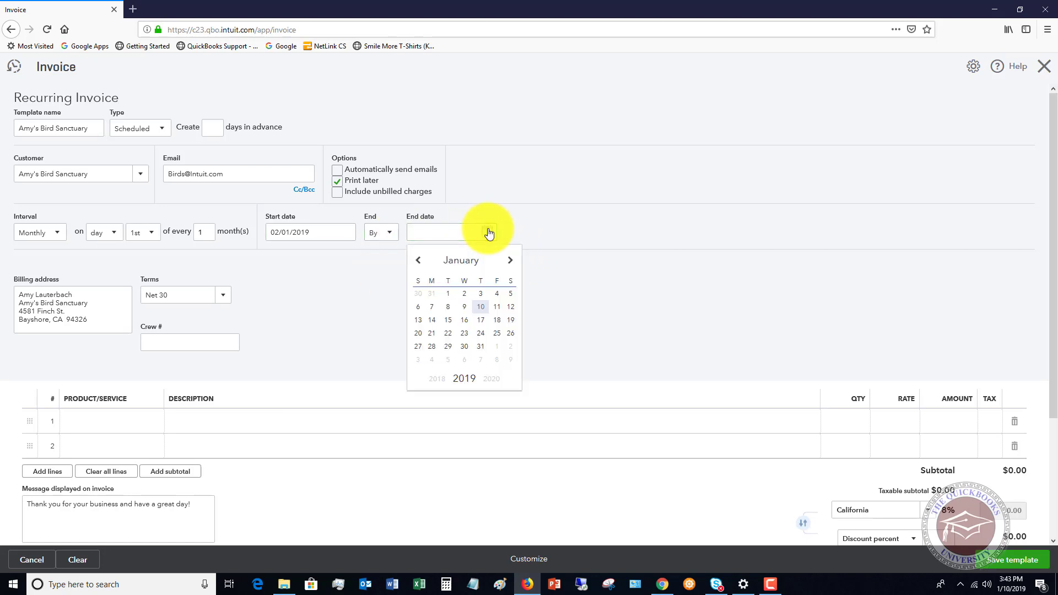
{"action": "left_click", "coordinate": [511, 261]}
{"action": "triple_click", "coordinate": [511, 261]}
{"action": "triple_click", "coordinate": [511, 261]}
{"action": "double_click", "coordinate": [512, 261]}
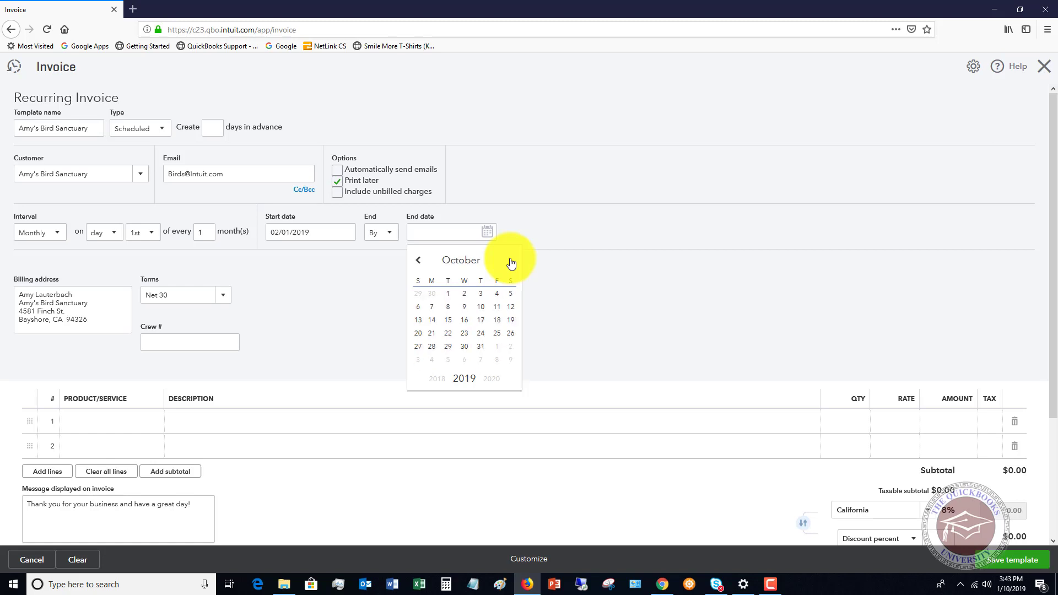
{"action": "left_click", "coordinate": [510, 260]}
{"action": "left_click", "coordinate": [511, 260]}
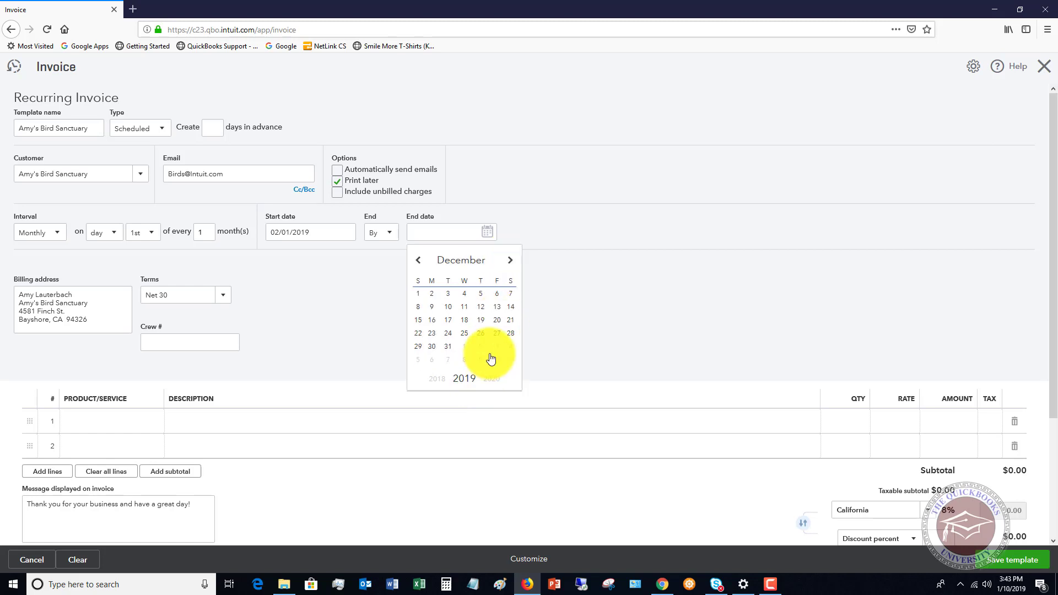
{"action": "left_click", "coordinate": [448, 347]}
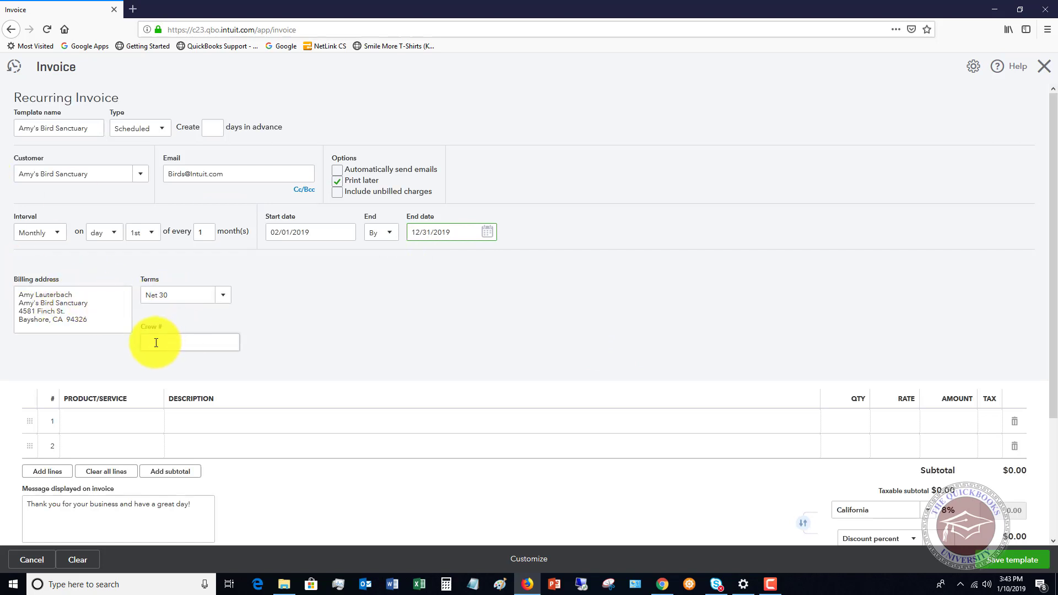
- Add a Landscaping:Gardening line with a rate of 150
{"action": "left_click", "coordinate": [118, 425]}
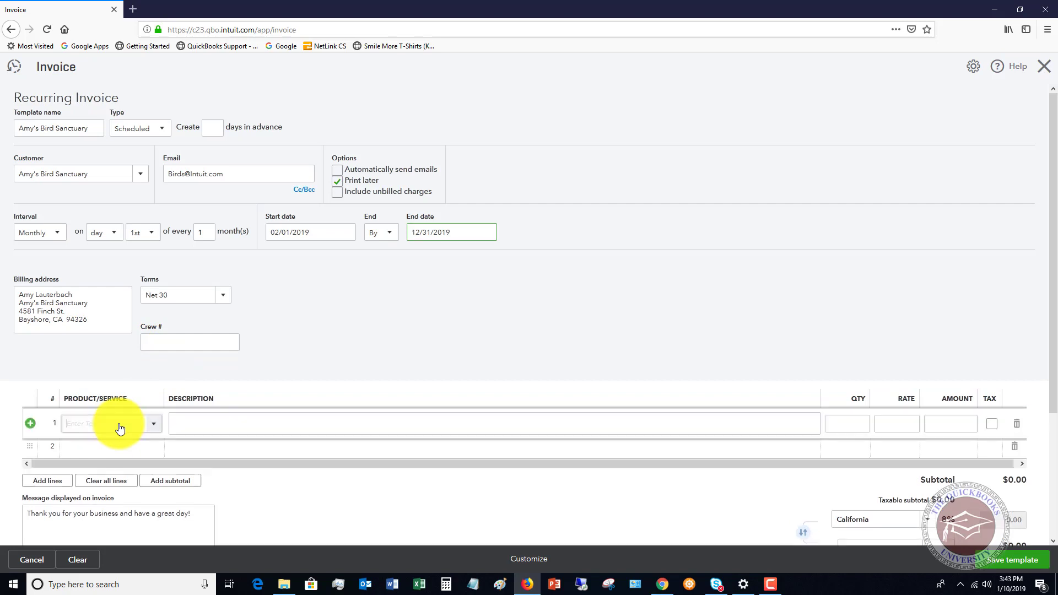
{"action": "left_click", "coordinate": [153, 428]}
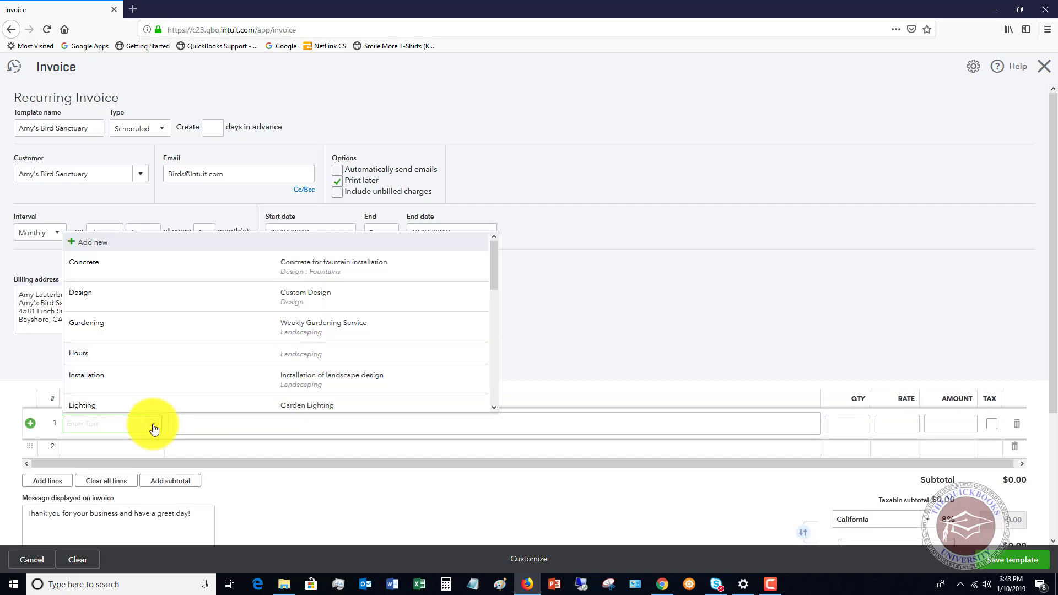
{"action": "left_click", "coordinate": [159, 331]}
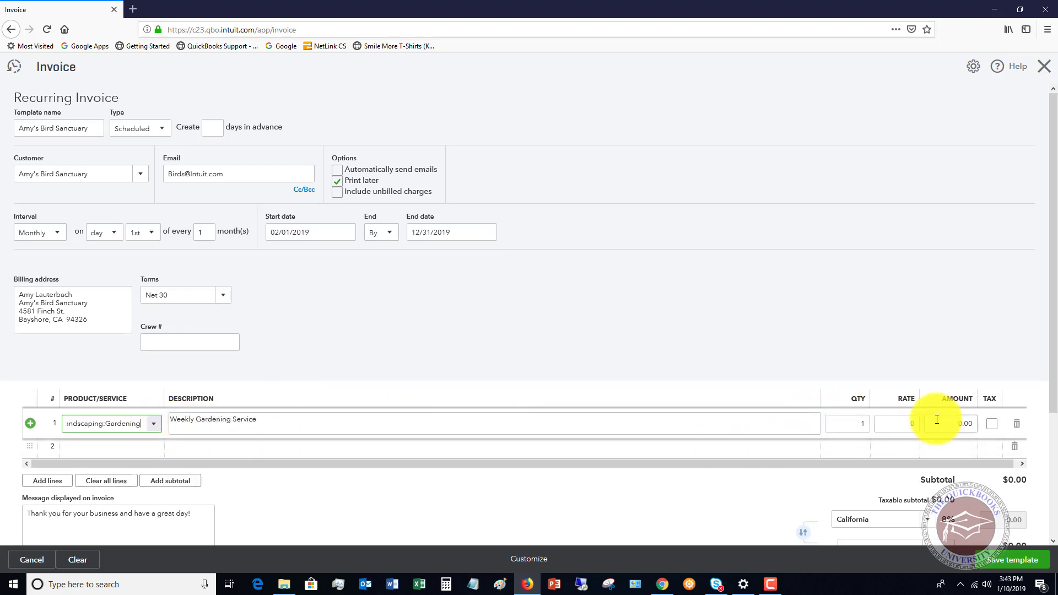
{"action": "left_click", "coordinate": [893, 422]}
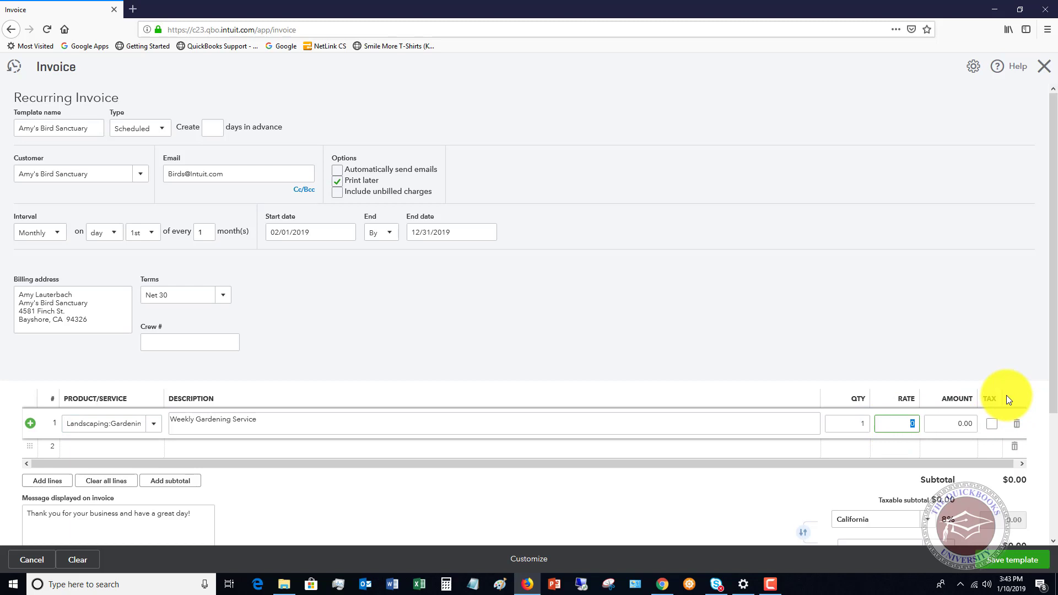
{"action": "type", "text": "150"}
{"action": "key", "text": "Tab"}
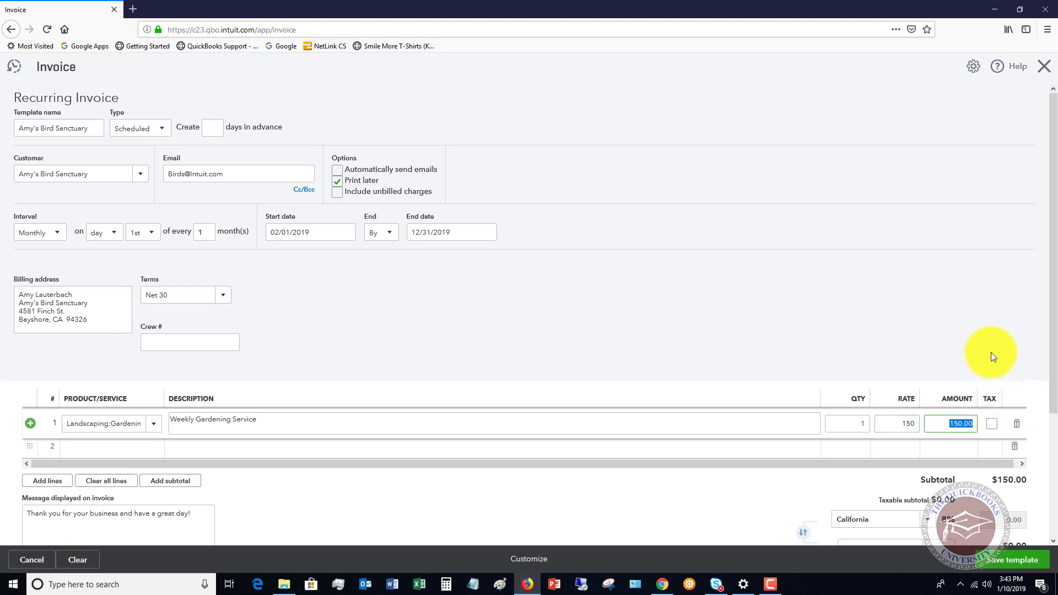
{"action": "scroll", "coordinate": [980, 348], "scroll_direction": "down", "scroll_amount": 3}
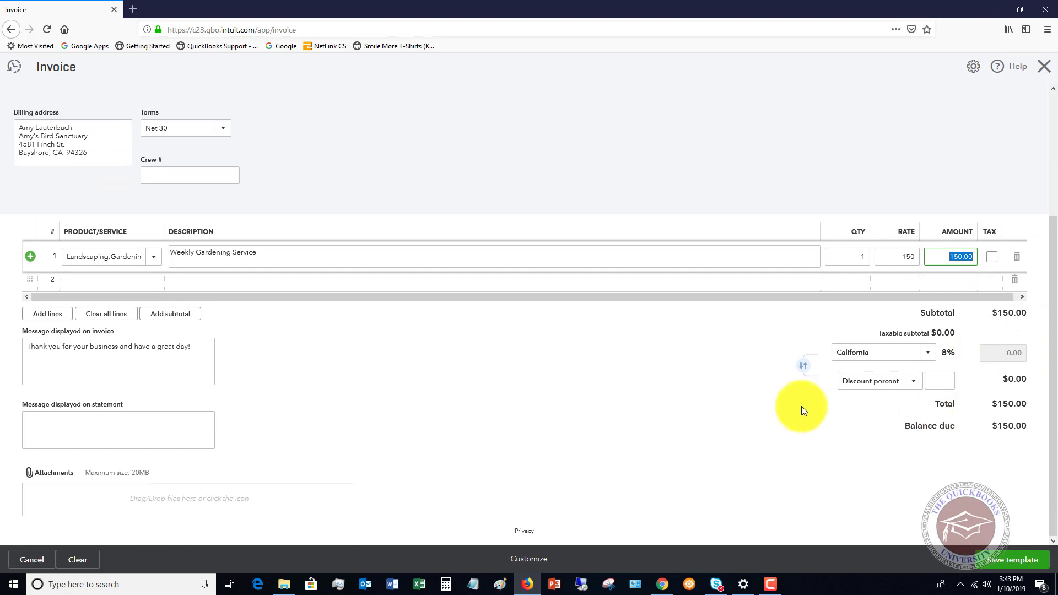
{"action": "scroll", "coordinate": [517, 346], "scroll_direction": "up", "scroll_amount": 3}
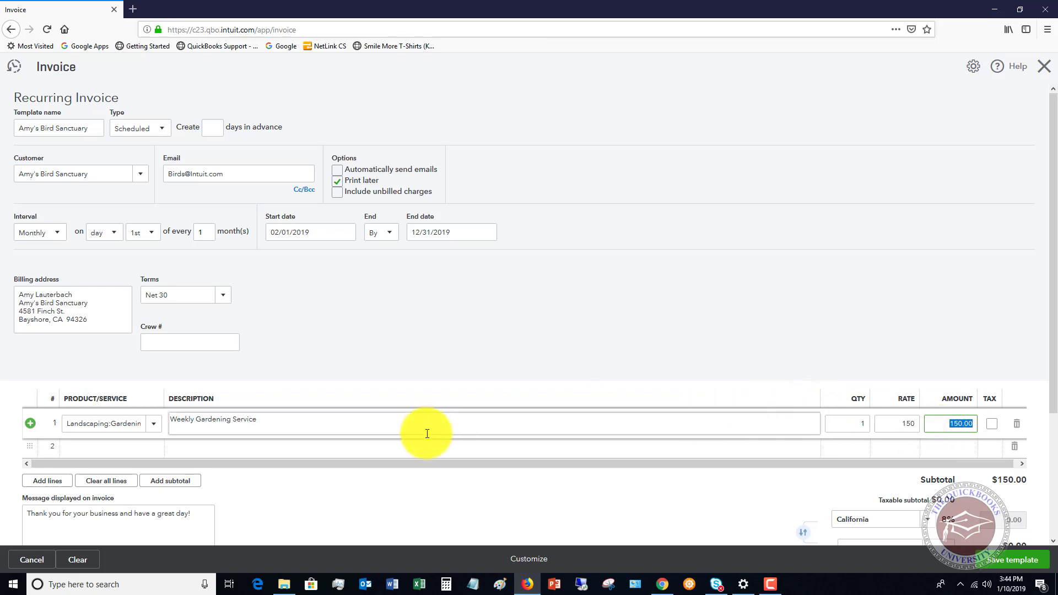
- Turn on Automatically send emails and confirm the template type stays Scheduled
{"action": "left_click", "coordinate": [340, 200]}
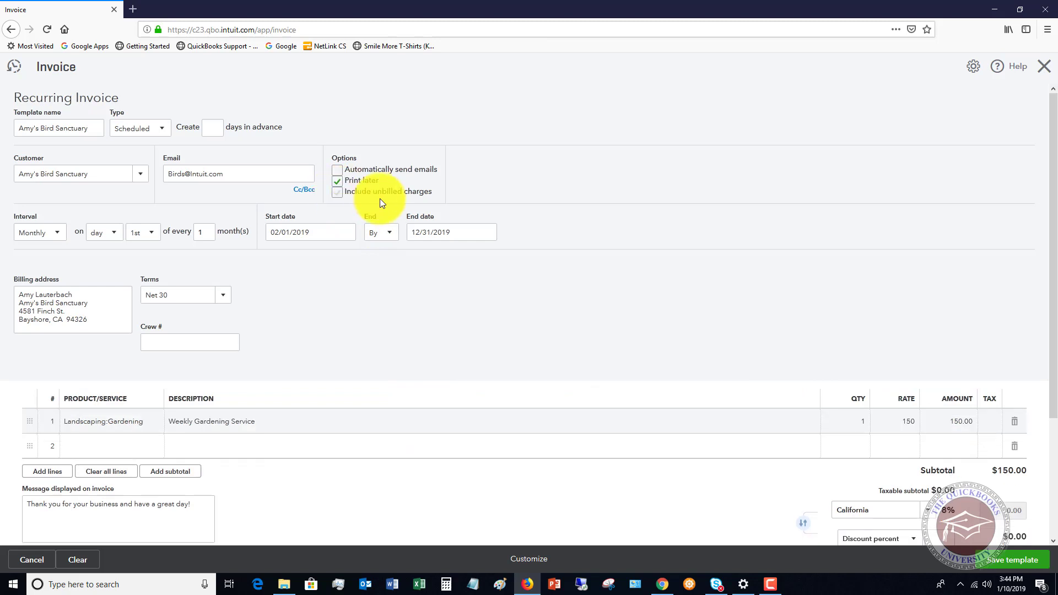
{"action": "left_click", "coordinate": [337, 170]}
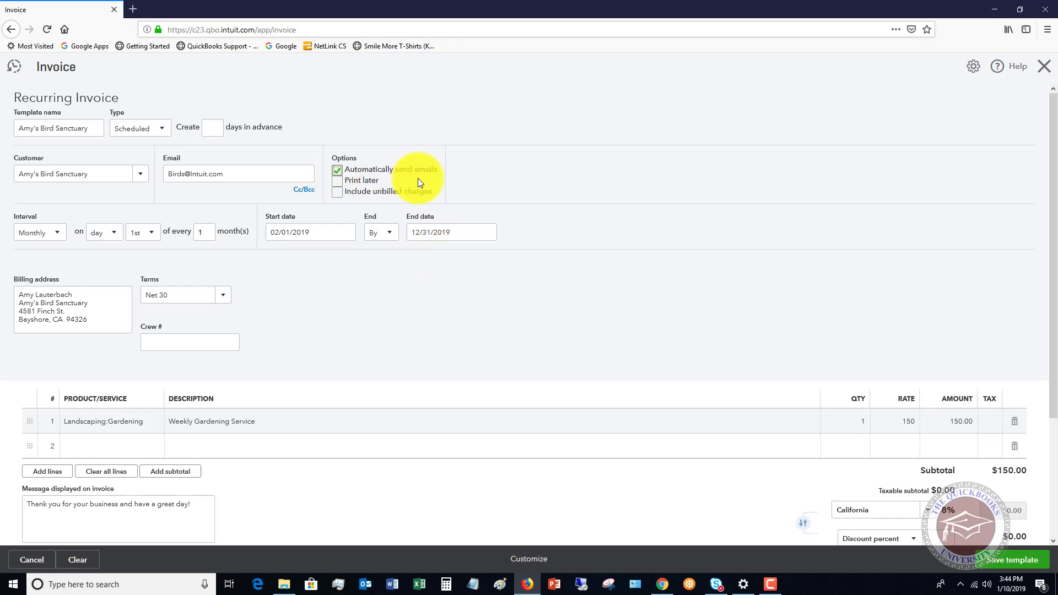
{"action": "left_click", "coordinate": [216, 127]}
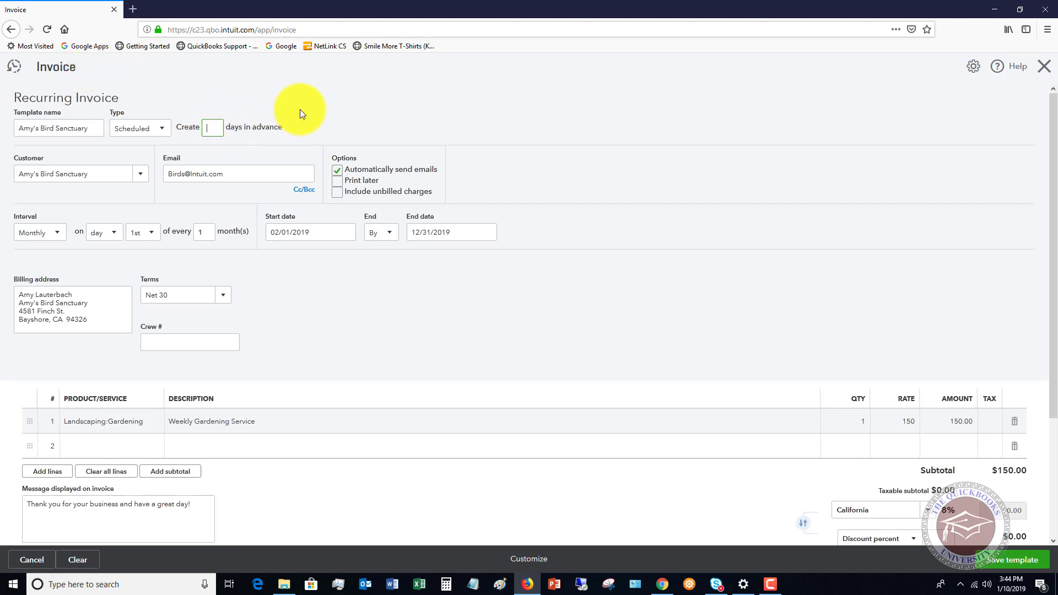
{"action": "left_click", "coordinate": [163, 130]}
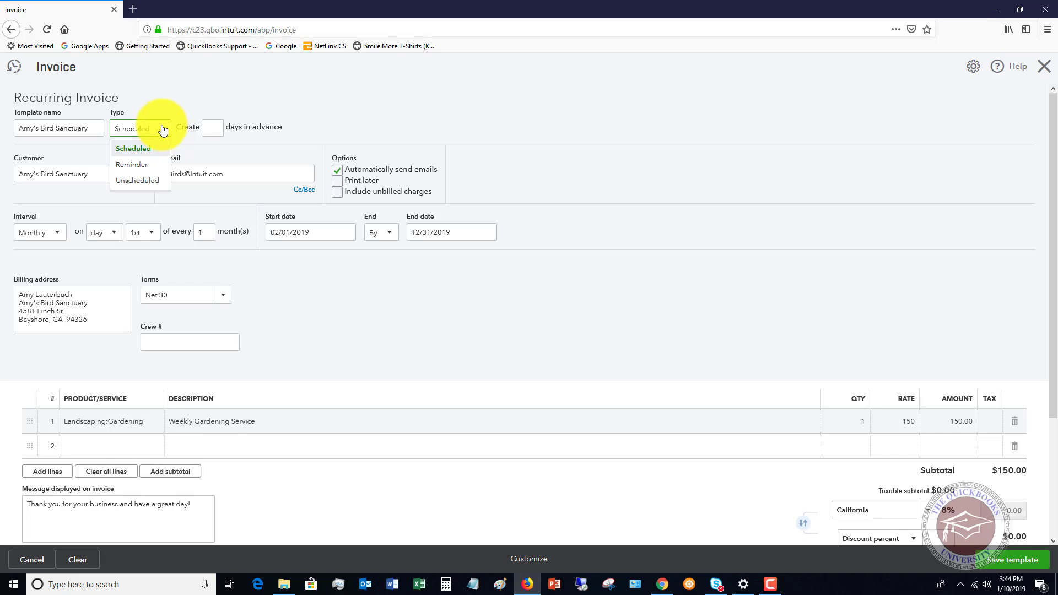
{"action": "left_click", "coordinate": [212, 128]}
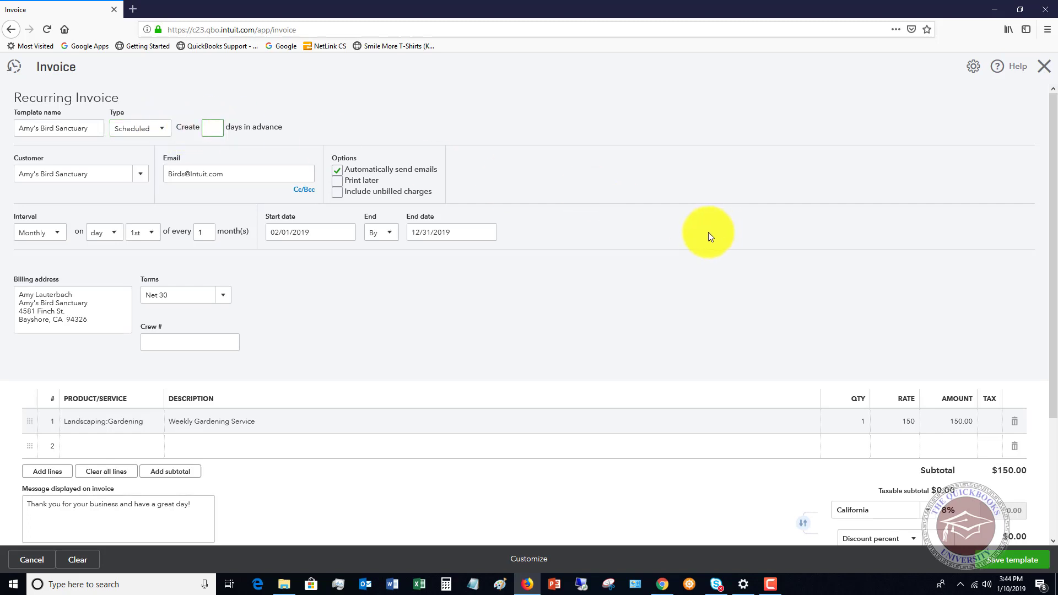
- Scroll the recurring invoice form down to the Save template button
{"action": "scroll", "coordinate": [708, 233], "scroll_direction": "down", "scroll_amount": 3}
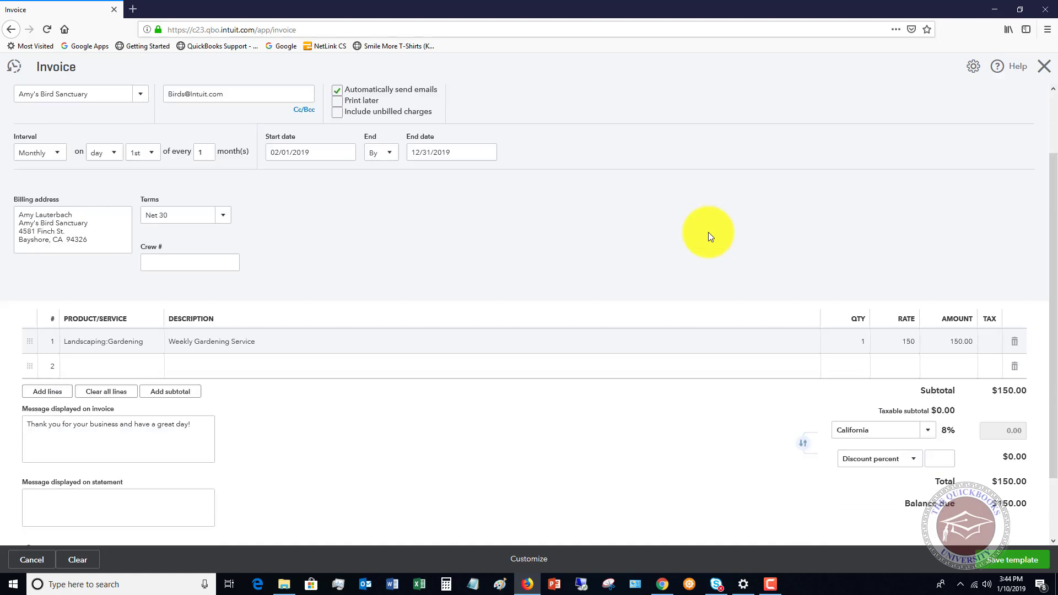
{"action": "scroll", "coordinate": [487, 316], "scroll_direction": "up", "scroll_amount": 2}
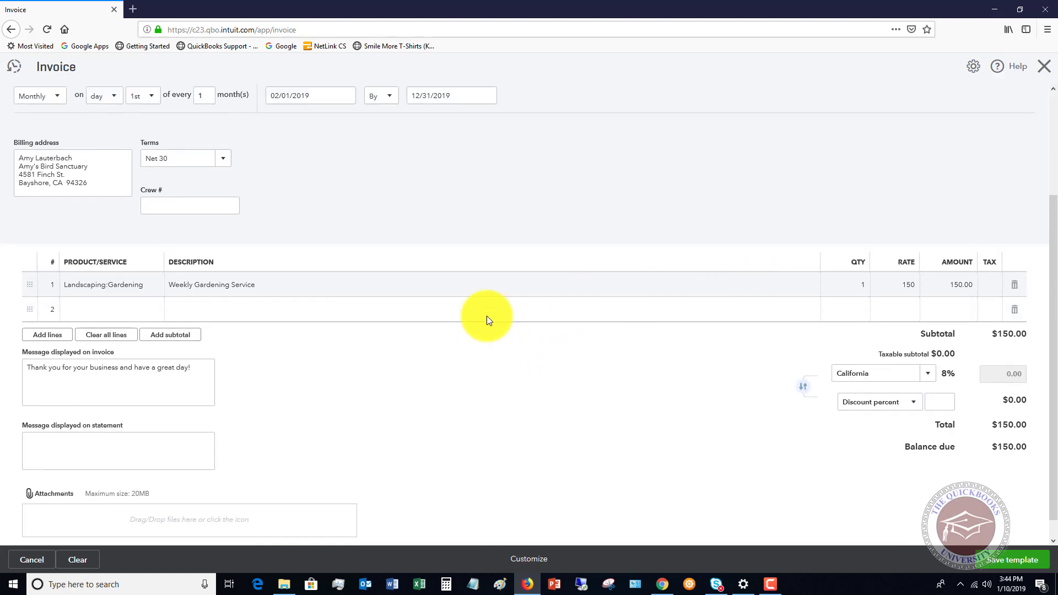
{"action": "scroll", "coordinate": [762, 285], "scroll_direction": "down", "scroll_amount": 2}
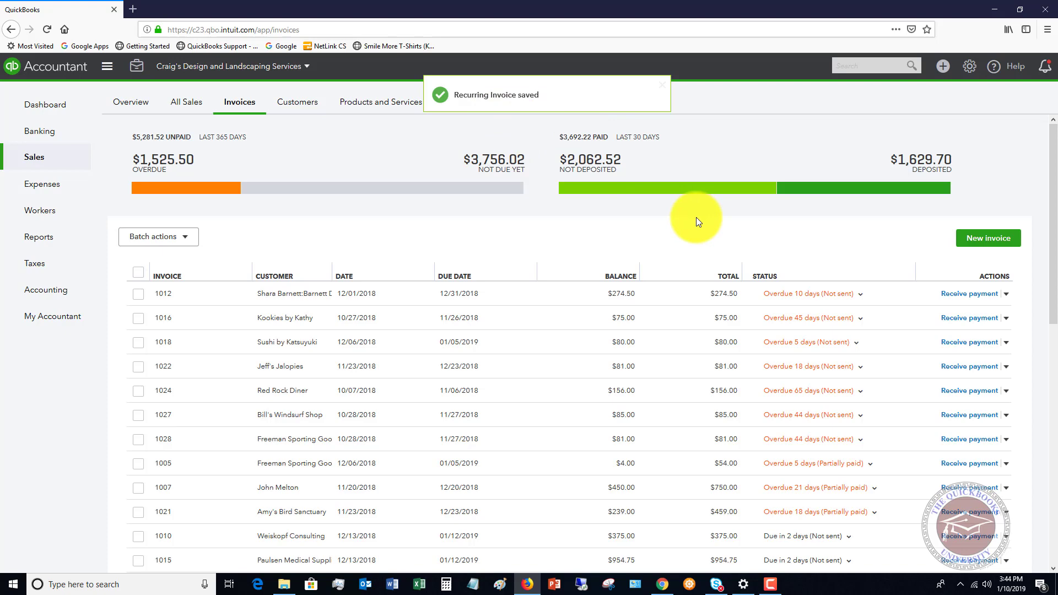
- Open Recurring Transactions from the gear menu and check the Amy's Bird Sanctuary template's actions
{"action": "left_click", "coordinate": [969, 68]}
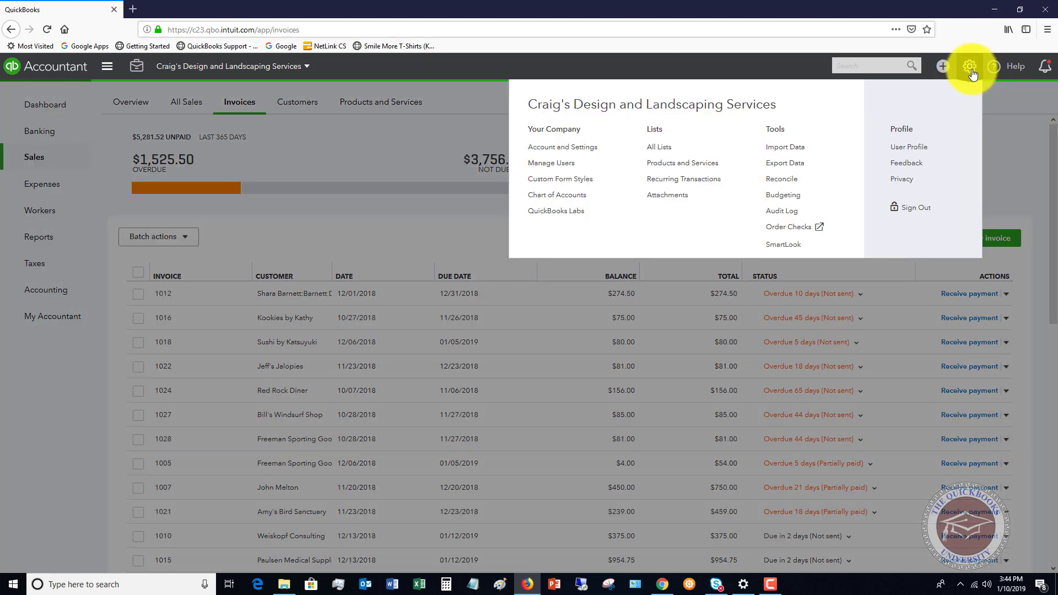
{"action": "left_click", "coordinate": [697, 185]}
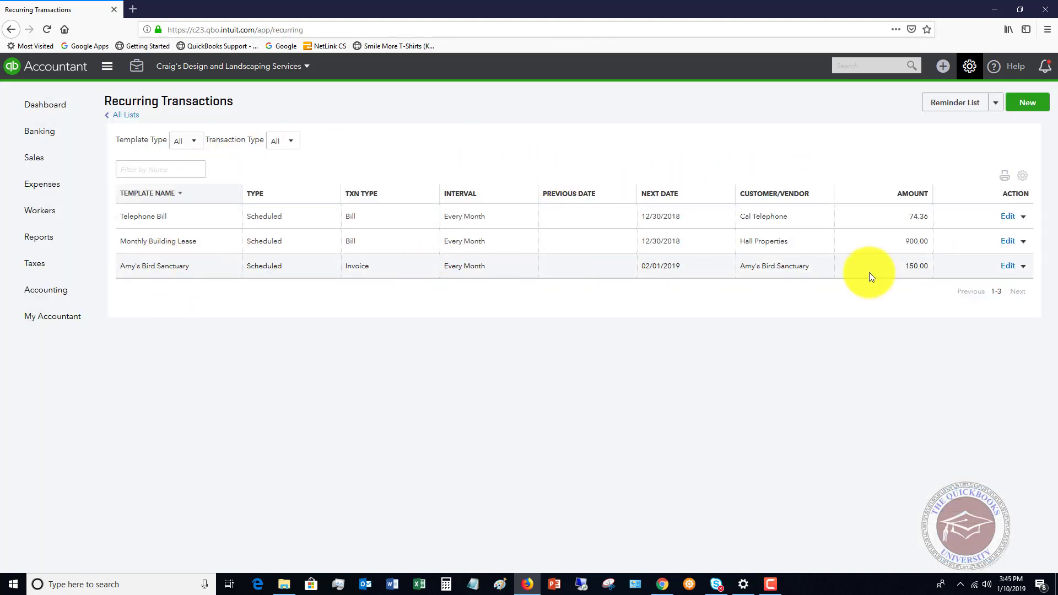
{"action": "left_click", "coordinate": [1022, 266]}
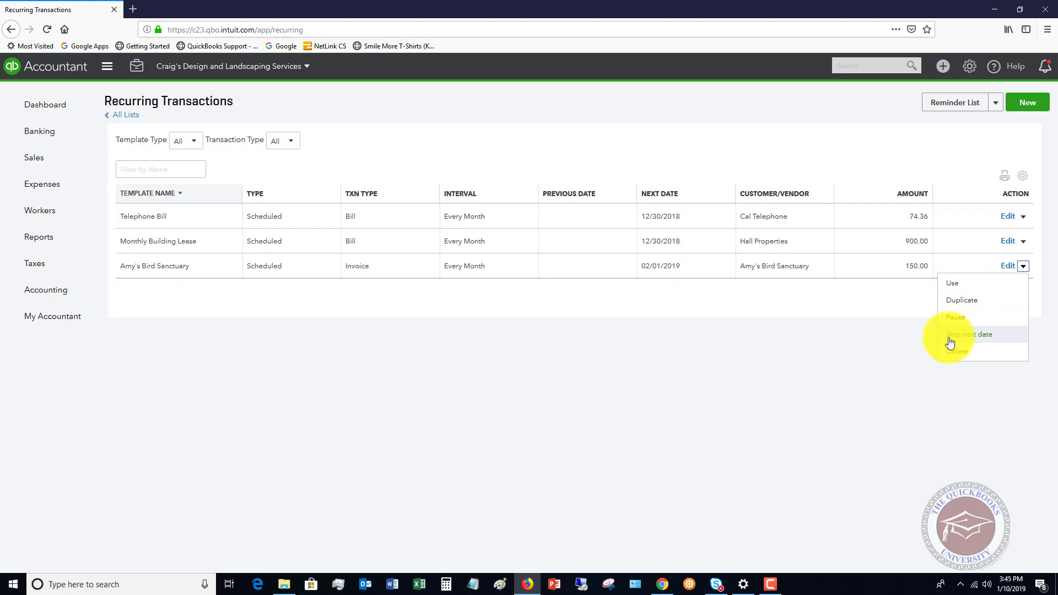
{"action": "left_click", "coordinate": [649, 347]}
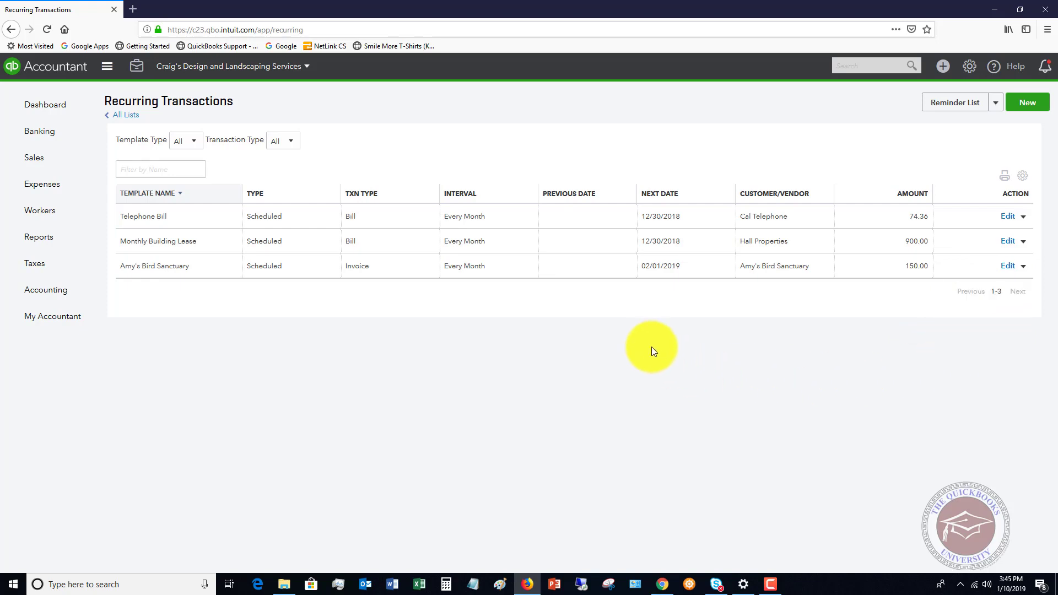